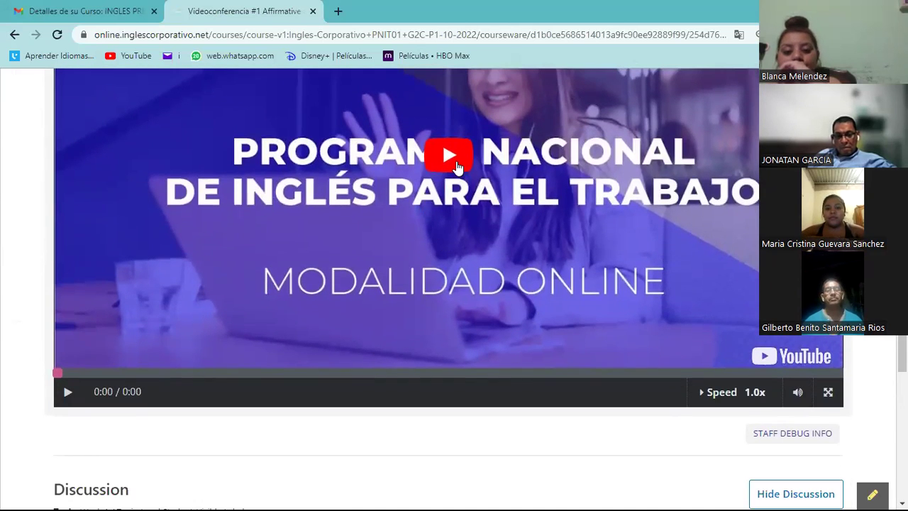
# Play the Videoconferencia #1 recording, skip ahead to about 4:45 and pause it at the Tareas y Evaluaciones slide.
pyautogui.click(457, 166)
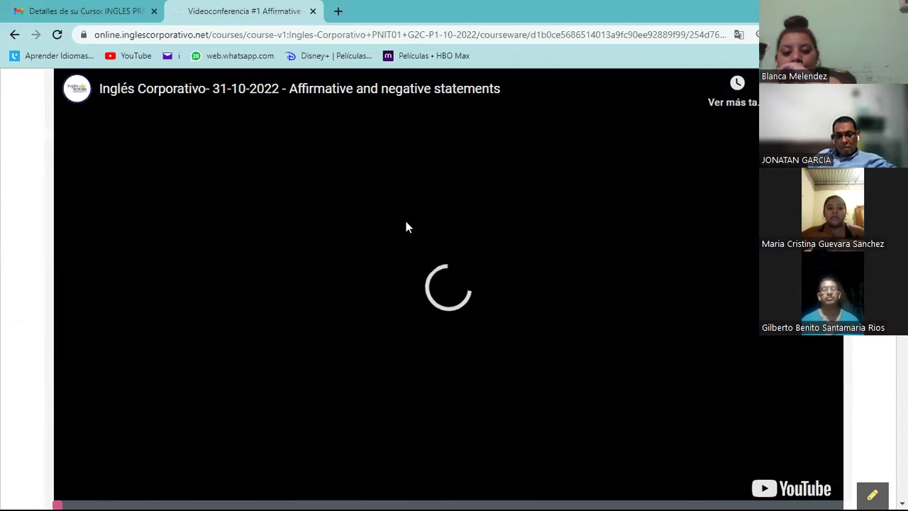
pyautogui.scroll(-3, 406, 227)
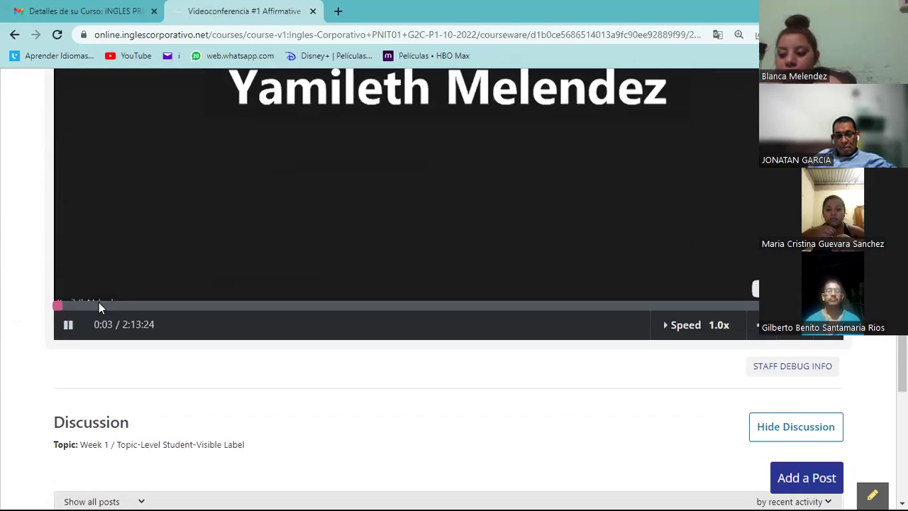
pyautogui.click(82, 307)
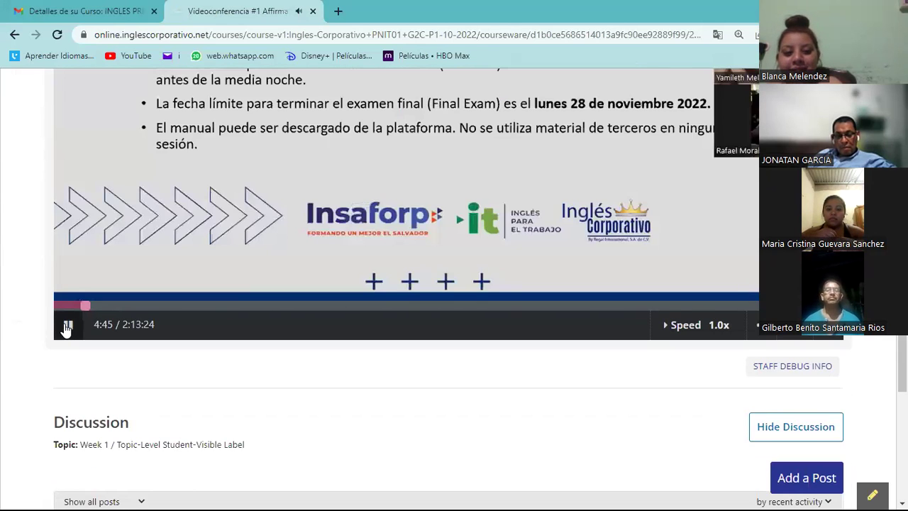
pyautogui.scroll(3, 66, 330)
pyautogui.scroll(-2, 73, 410)
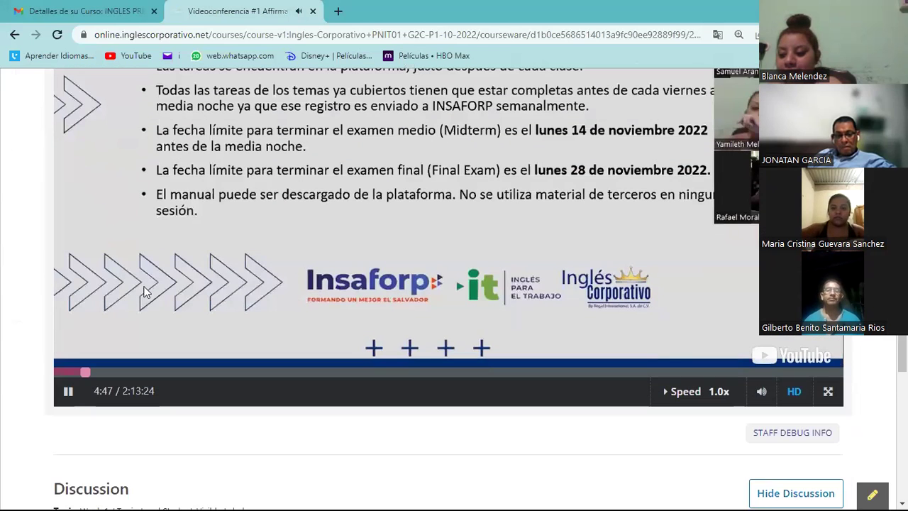
pyautogui.click(68, 392)
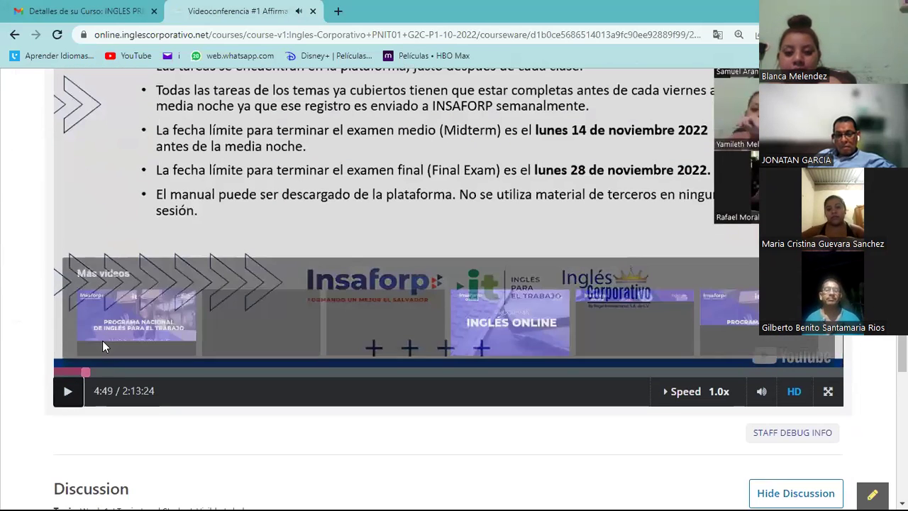
# Open the Tarea #1 assignment of Unit 1 and bring its first questions into view.
pyautogui.scroll(5, 247, 222)
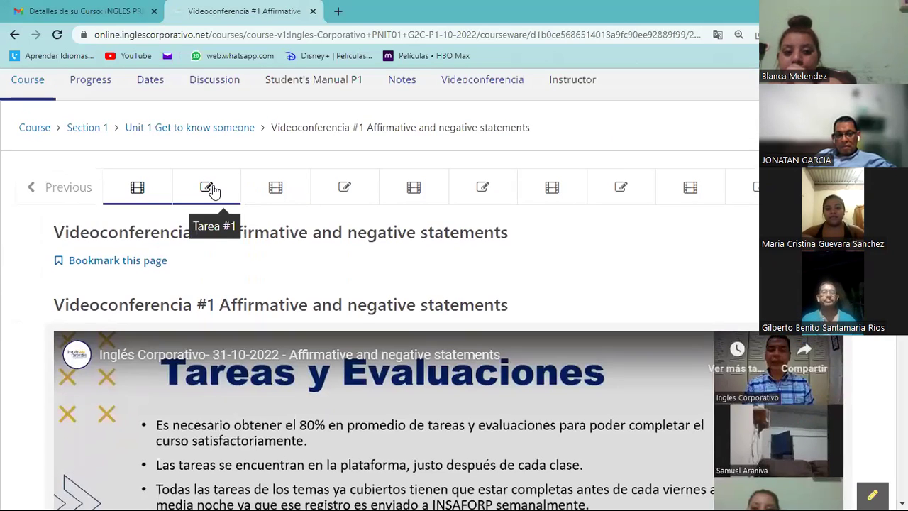
pyautogui.click(212, 190)
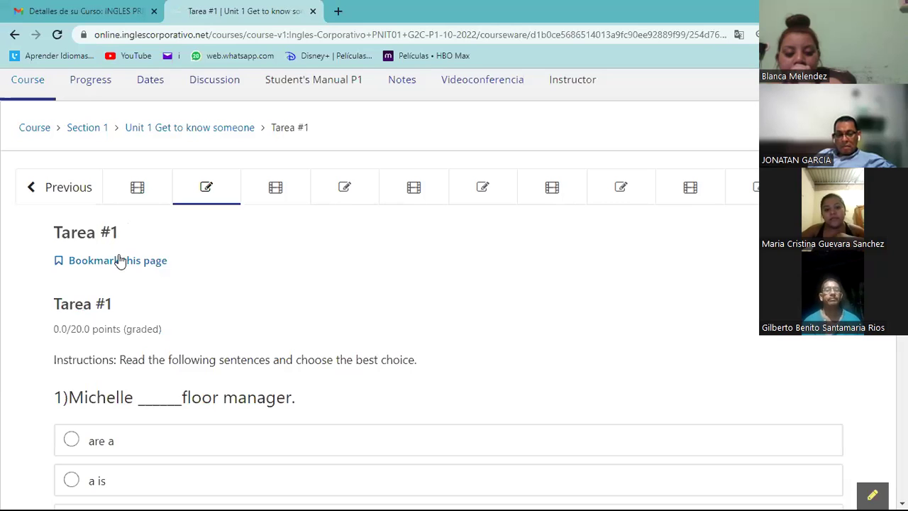
pyautogui.scroll(-4, 120, 260)
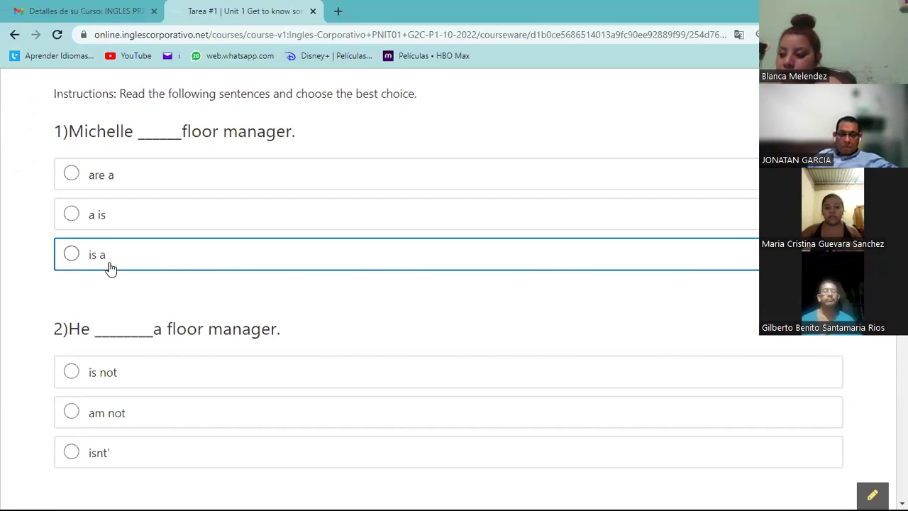
# Answer Tarea #1 with "is a", "is not", "are an", "are" and "are" for questions 1 to 5.
pyautogui.click(76, 177)
pyautogui.click(73, 213)
pyautogui.click(72, 255)
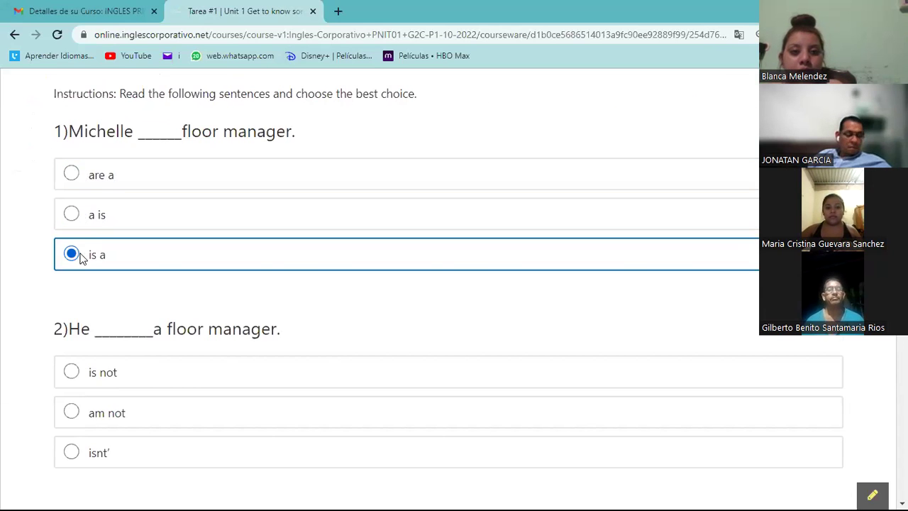
pyautogui.scroll(-2, 80, 259)
pyautogui.click(74, 241)
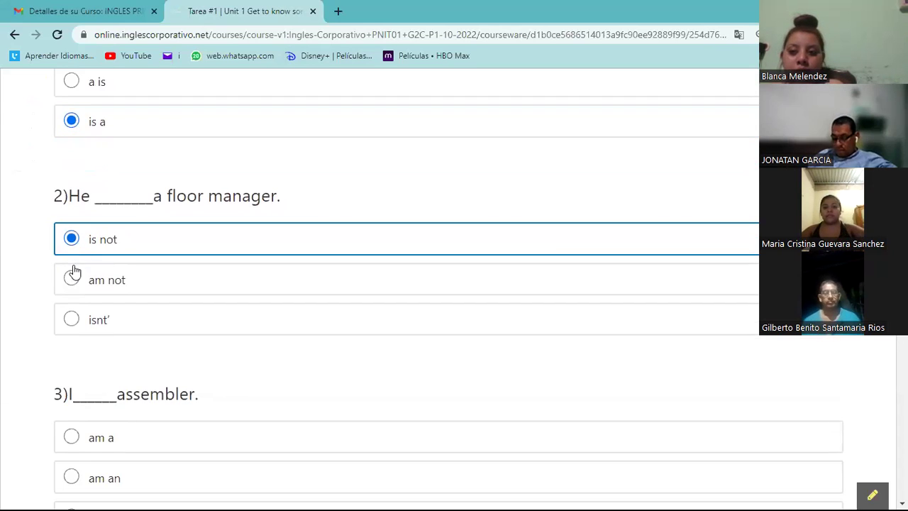
pyautogui.scroll(-4, 74, 276)
pyautogui.click(71, 252)
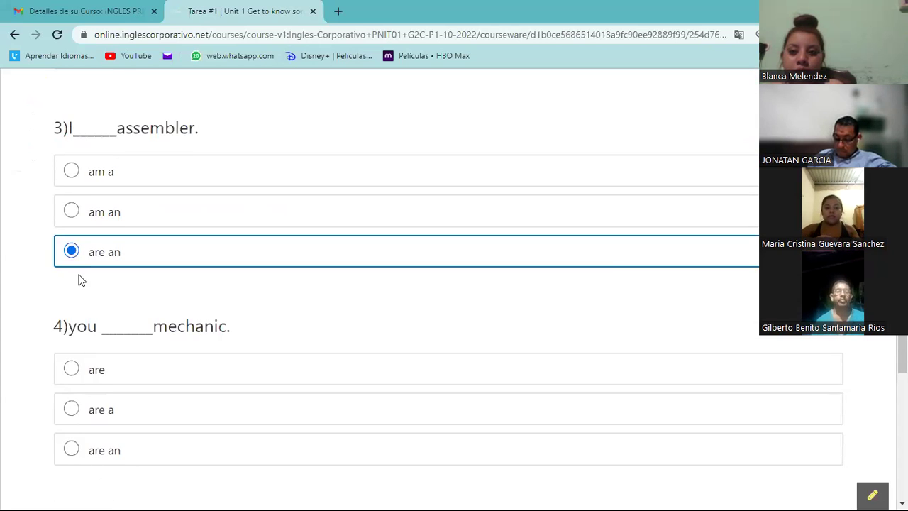
pyautogui.click(71, 369)
pyautogui.scroll(-4, 73, 357)
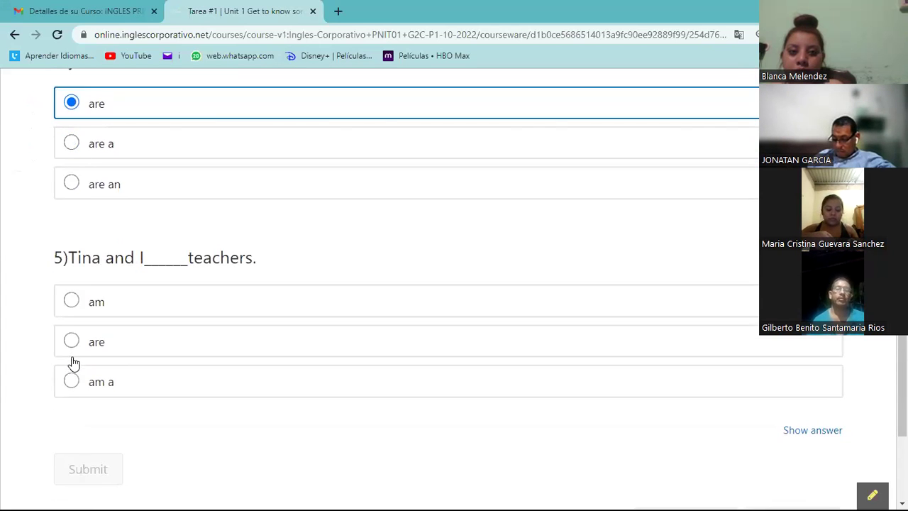
pyautogui.click(71, 337)
pyautogui.scroll(-2, 75, 339)
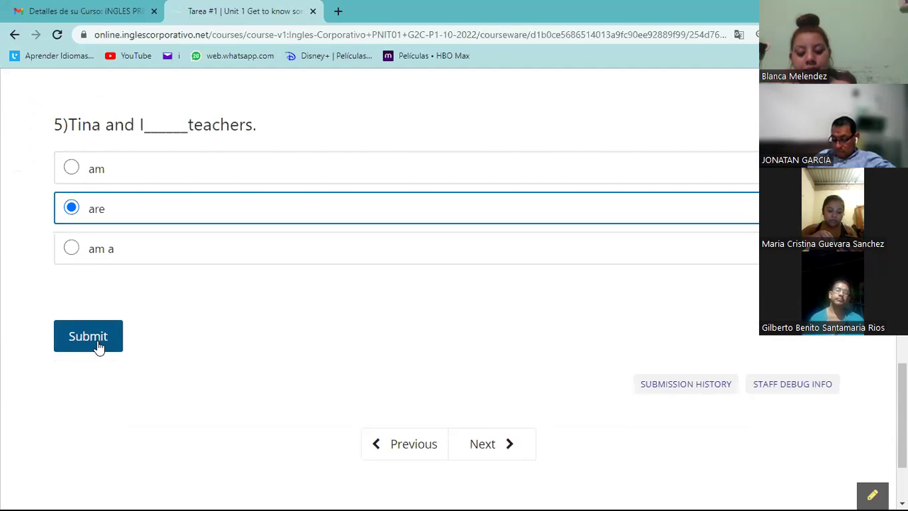
pyautogui.click(88, 336)
# Visit the Videoconferencia #2 Yes / Questions and short answers page and open the Tarea #2 assignment.
pyautogui.scroll(9, 206, 231)
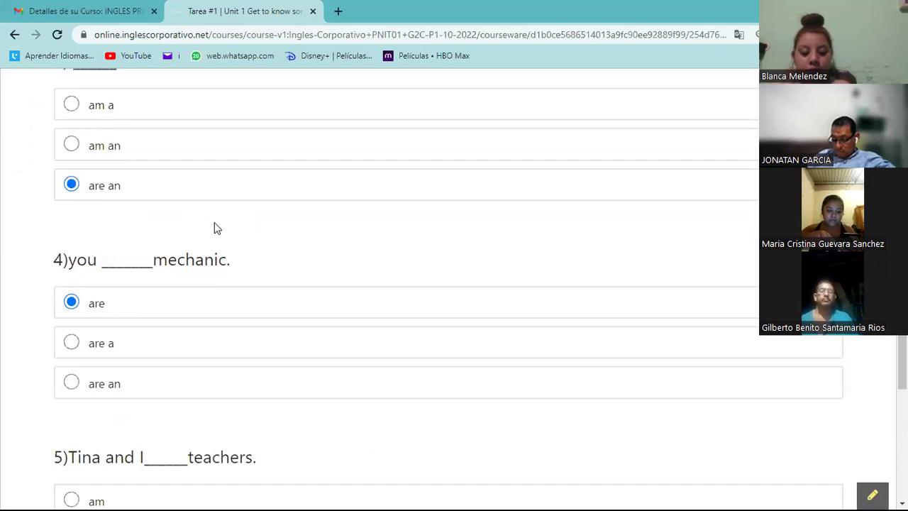
pyautogui.scroll(7, 214, 222)
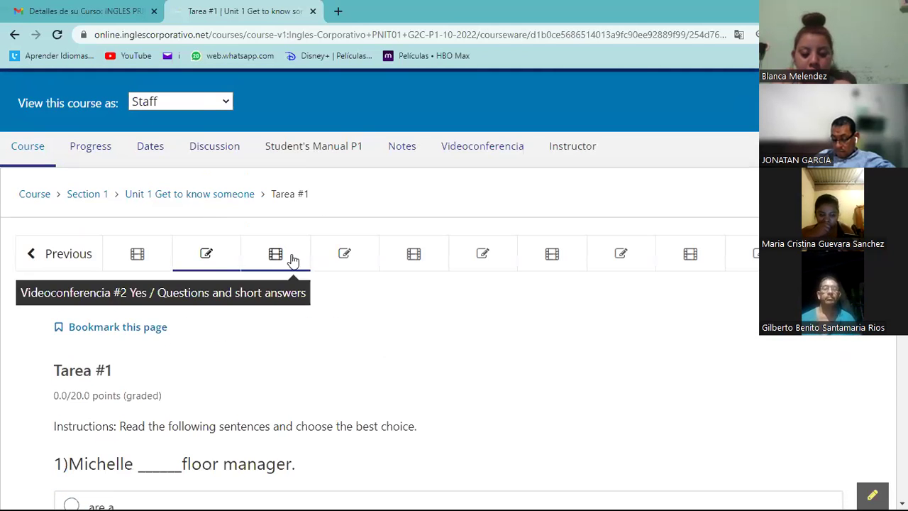
pyautogui.click(290, 260)
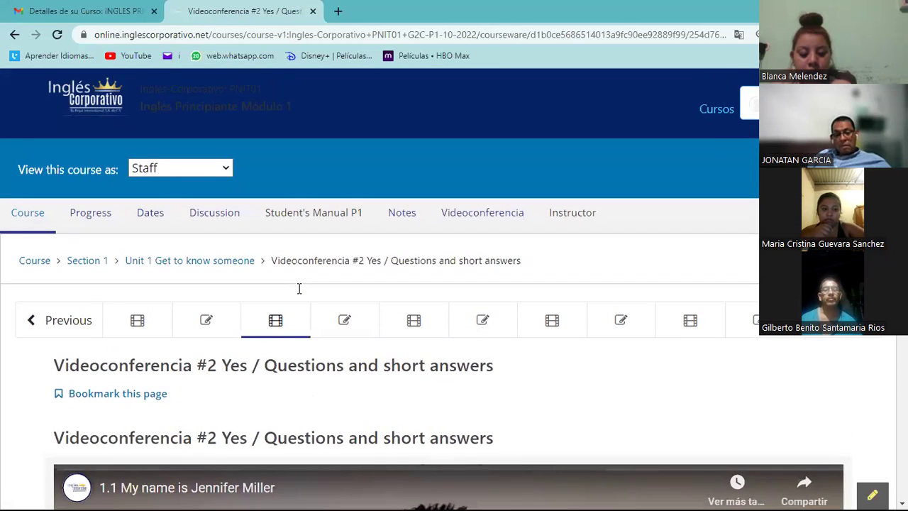
pyautogui.click(343, 321)
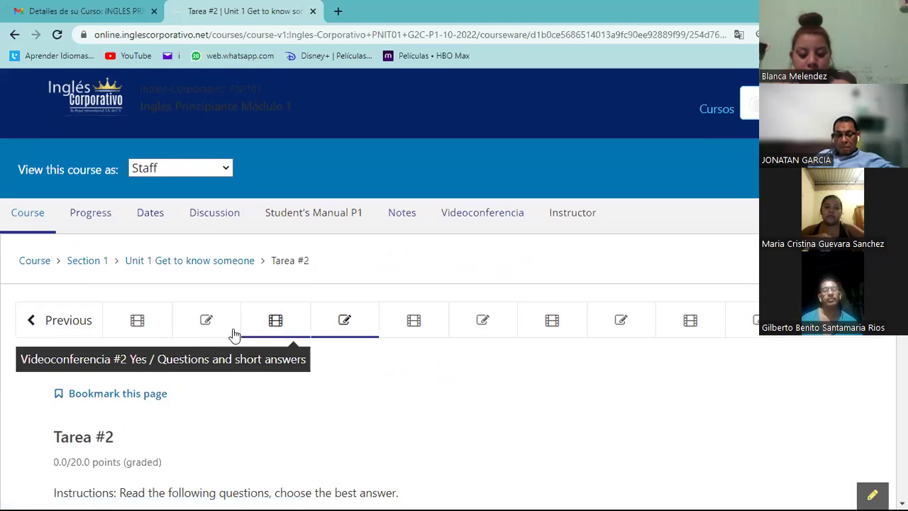
# Answer Tarea #2 with "is", "are", "they", "No, you are not" and "Yes, you are" for questions 1 to 5.
pyautogui.scroll(-3, 214, 354)
pyautogui.scroll(-1, 212, 348)
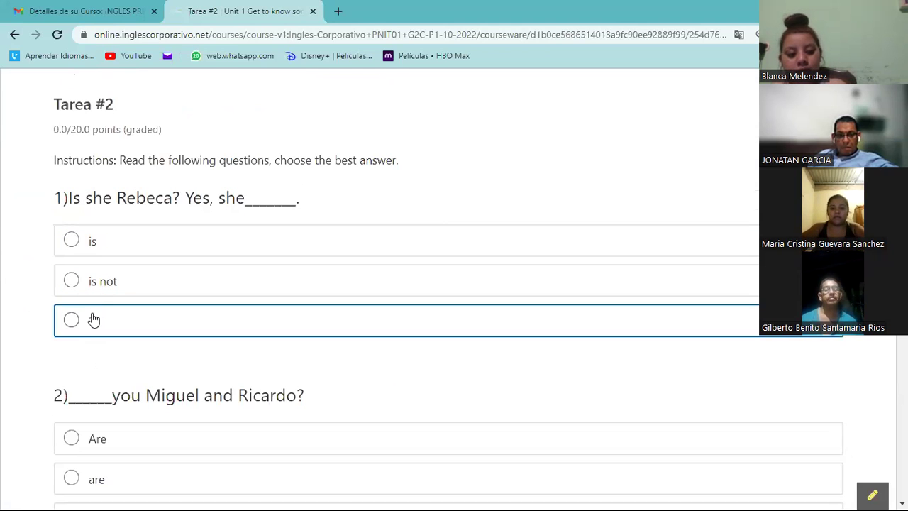
pyautogui.click(71, 239)
pyautogui.scroll(-3, 71, 281)
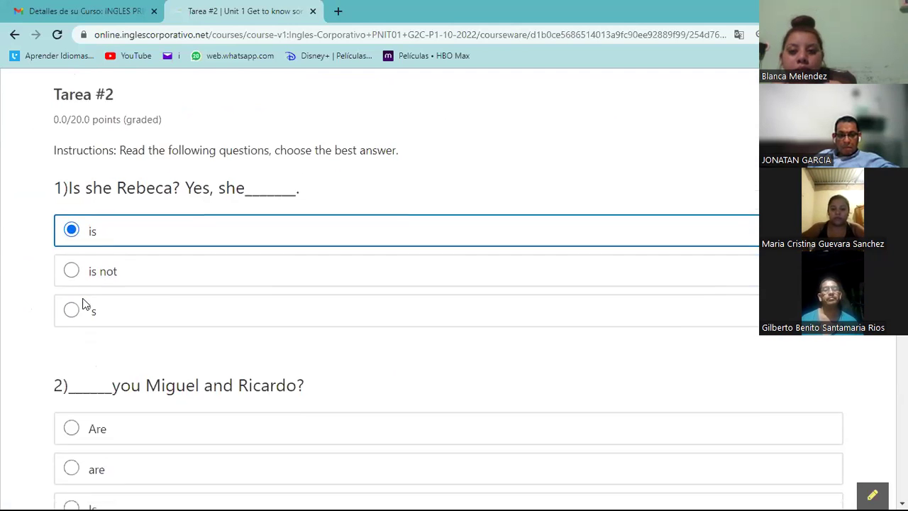
pyautogui.click(71, 280)
pyautogui.scroll(-3, 77, 303)
pyautogui.click(71, 250)
pyautogui.click(70, 368)
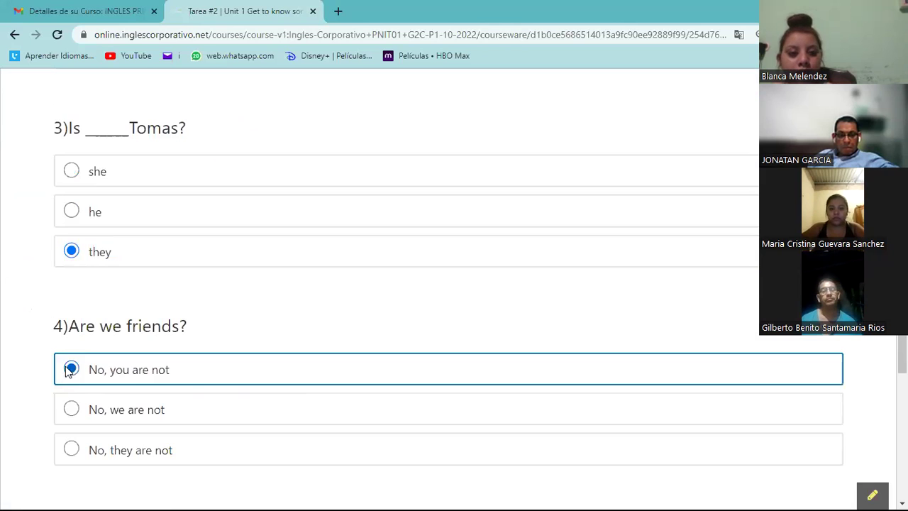
pyautogui.scroll(-2, 70, 369)
pyautogui.scroll(-2, 69, 369)
pyautogui.click(71, 341)
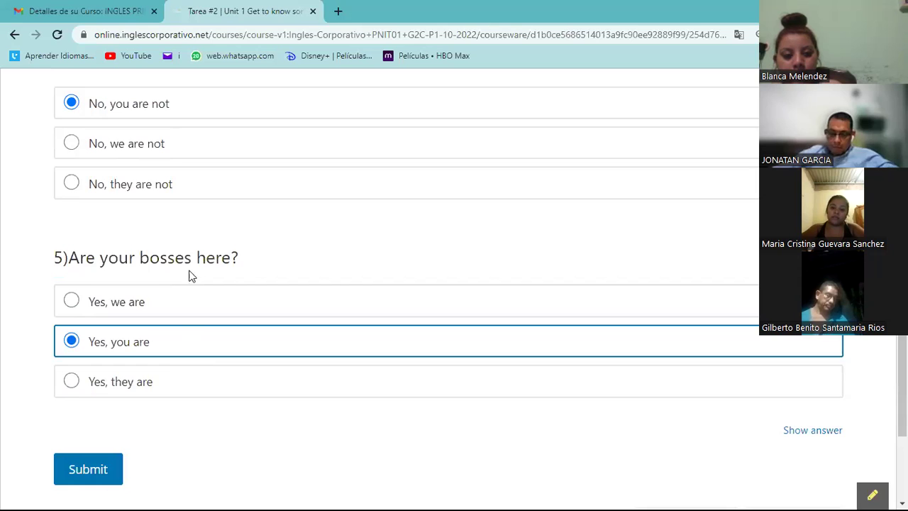
# Return to Tarea #1 and highlight the subject before the blank in question 5 about the teachers.
pyautogui.scroll(1, 287, 244)
pyautogui.scroll(4, 287, 244)
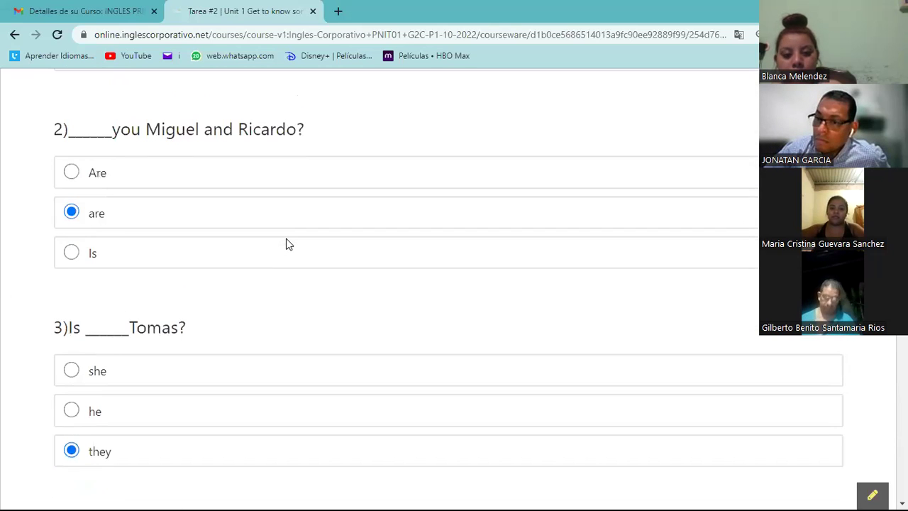
pyautogui.scroll(3, 291, 238)
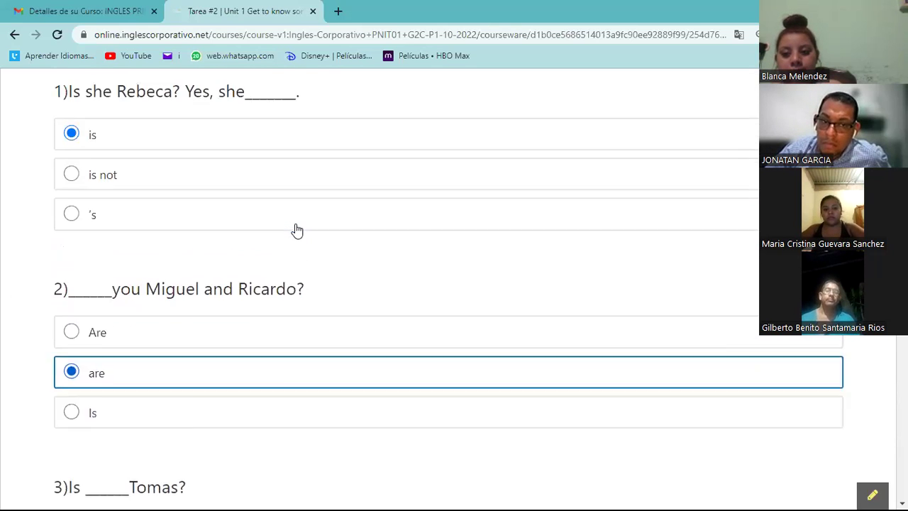
pyautogui.scroll(2, 298, 228)
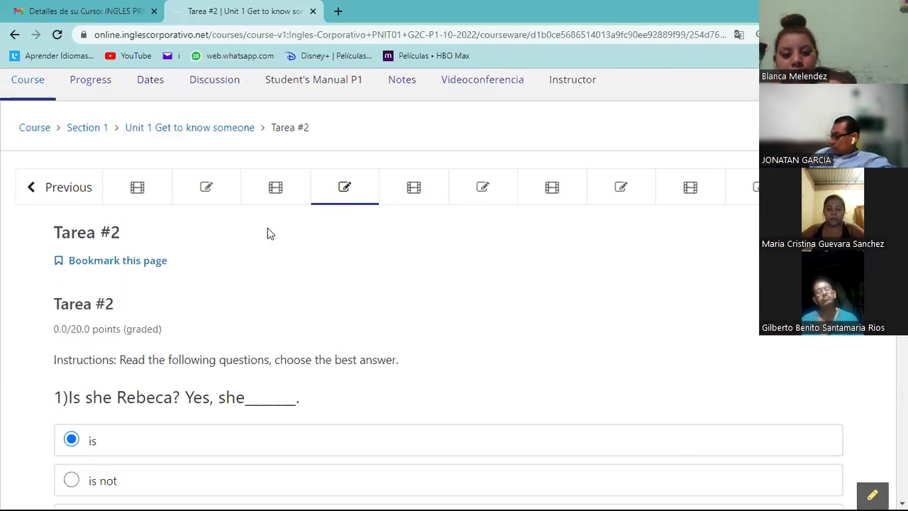
pyautogui.click(218, 199)
pyautogui.scroll(-14, 219, 199)
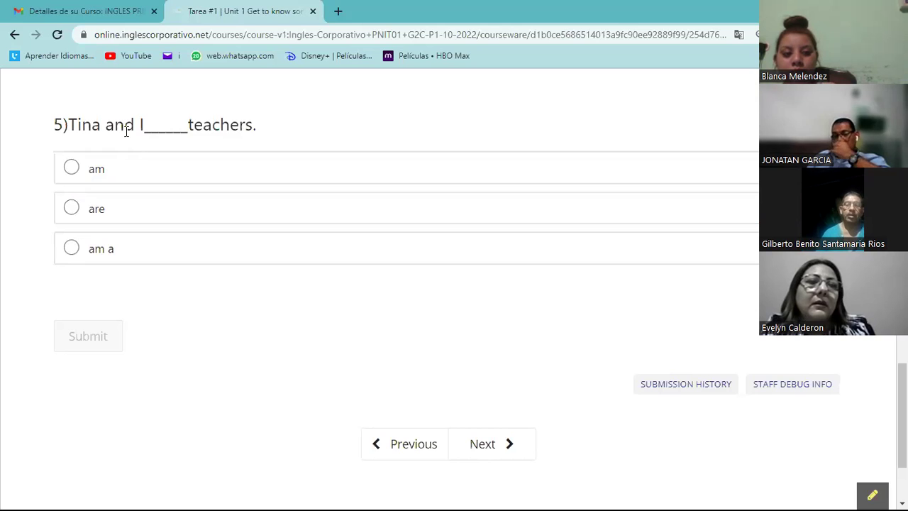
pyautogui.moveTo(143, 125); pyautogui.dragTo(78, 134)
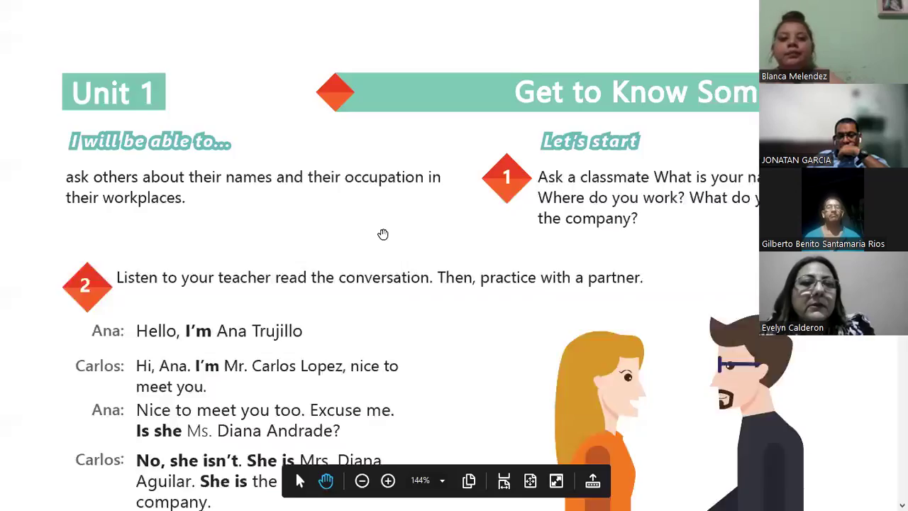
# Find the plural Affirmative and Negative statements table and exercise 5 in Unit 1 of the PDF manual.
pyautogui.scroll(3, 387, 228)
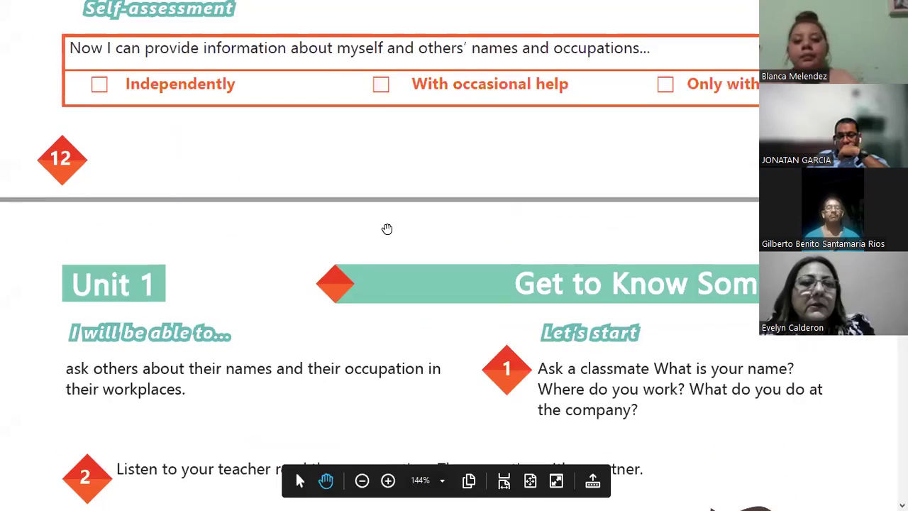
pyautogui.scroll(-8, 387, 228)
pyautogui.scroll(5, 387, 228)
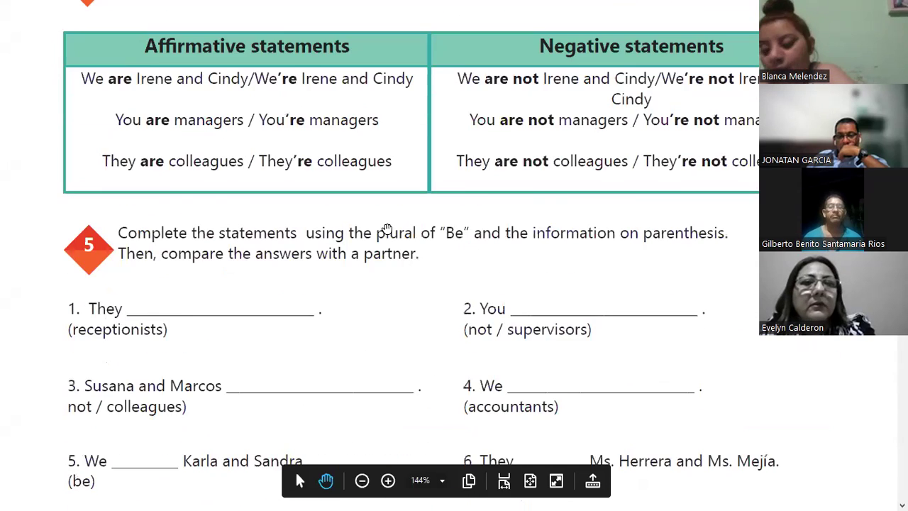